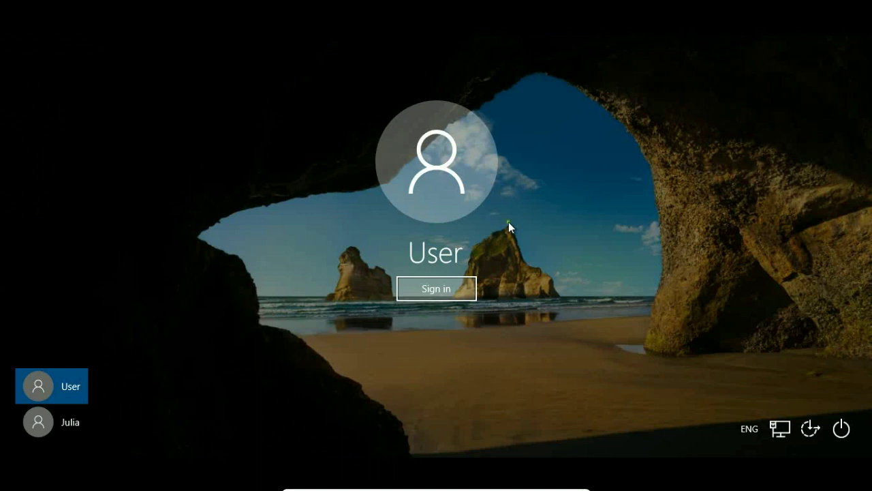
Sign in, open Computer Management and select Julia under Local Users and Groups > Users
{"action": "left_click", "coordinate": [434, 290]}
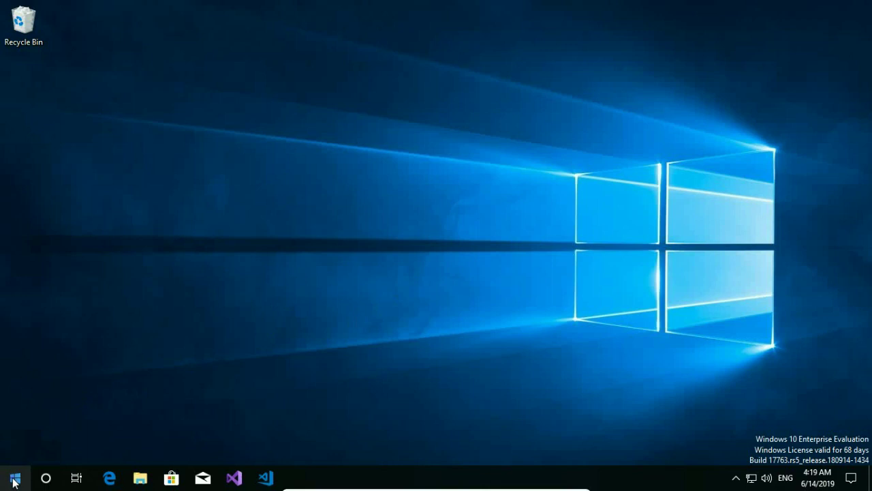
{"action": "right_click", "coordinate": [15, 482]}
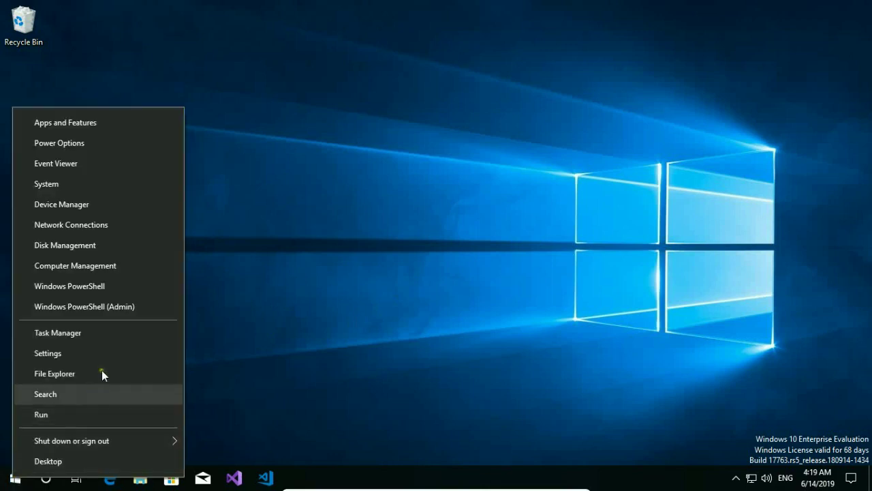
{"action": "left_click", "coordinate": [107, 268]}
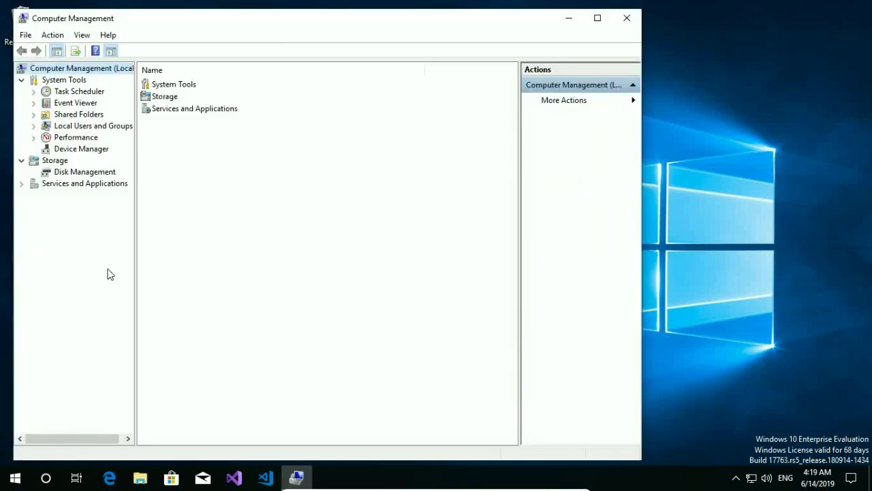
{"action": "left_click", "coordinate": [88, 128]}
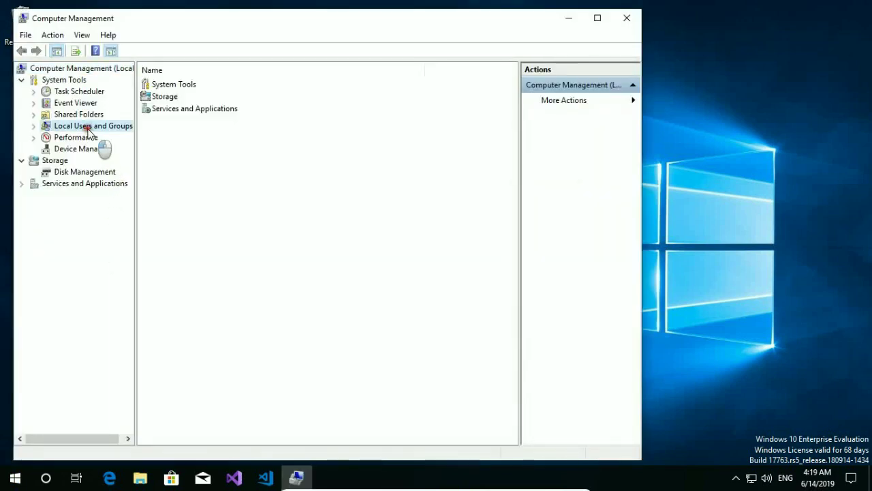
{"action": "double_click", "coordinate": [80, 128]}
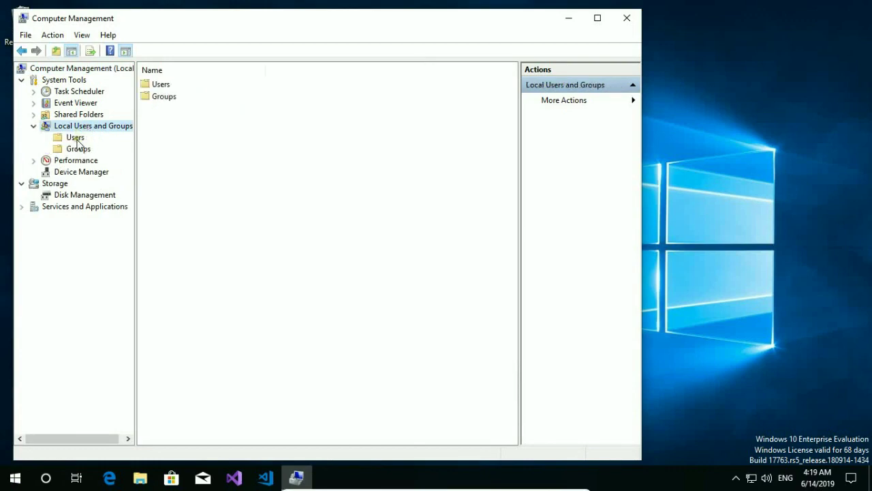
{"action": "left_click", "coordinate": [75, 137]}
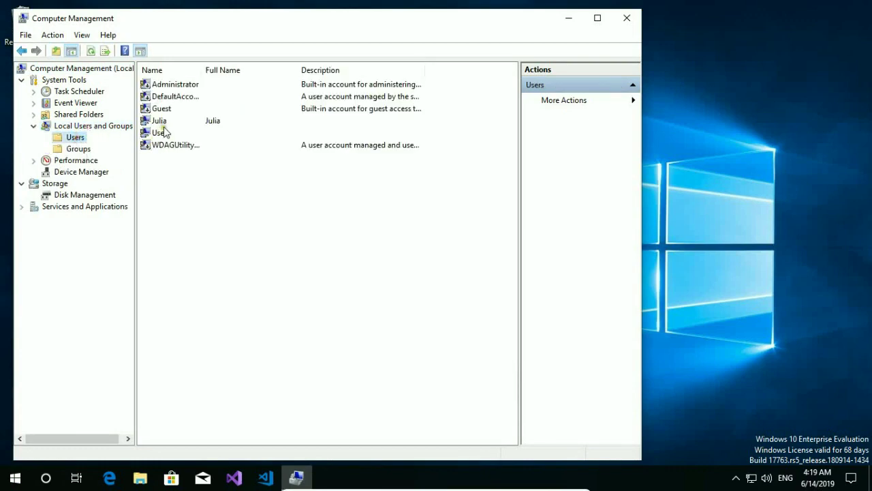
{"action": "left_click", "coordinate": [162, 123]}
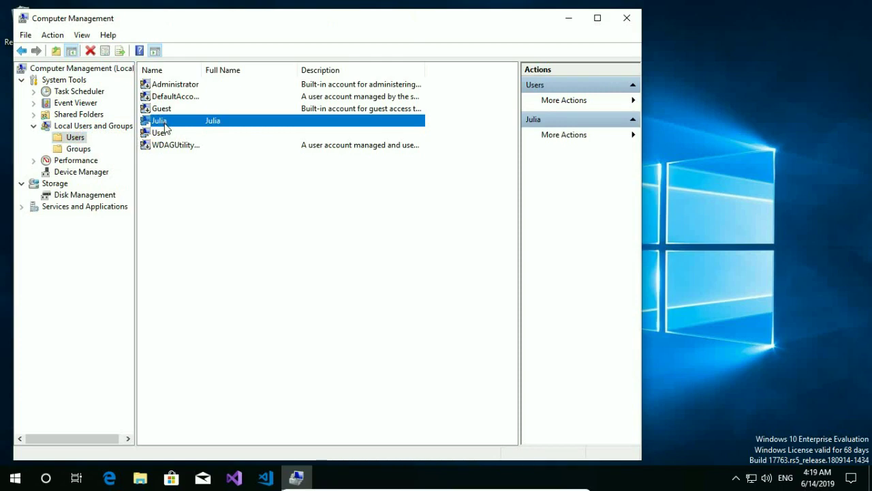
Add the Administrators group to Julia's Member Of list and apply the change
{"action": "double_click", "coordinate": [163, 123]}
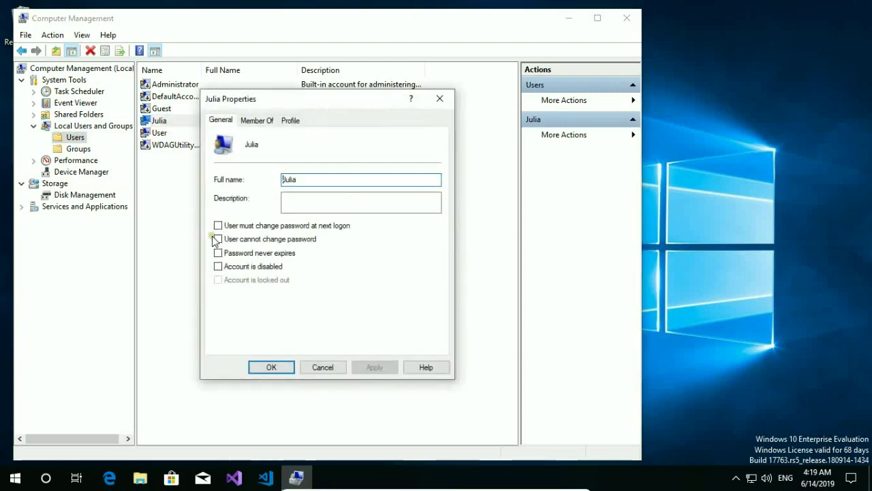
{"action": "left_click", "coordinate": [256, 120]}
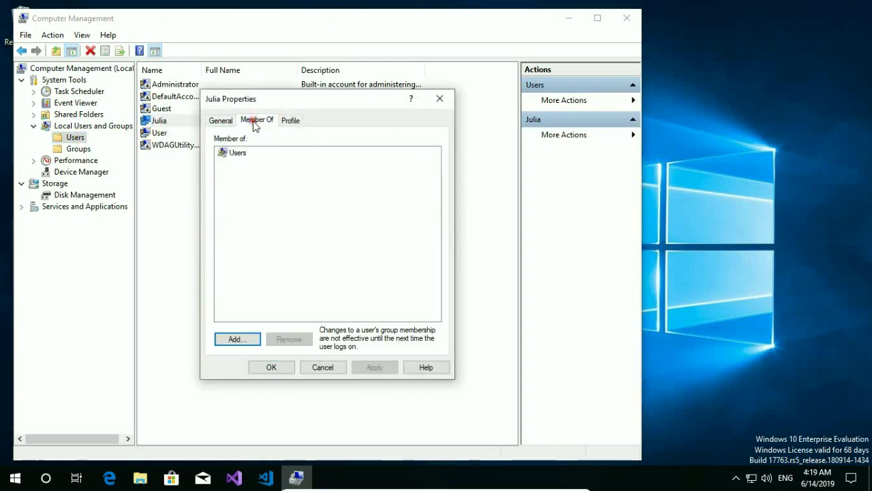
{"action": "left_click", "coordinate": [236, 339]}
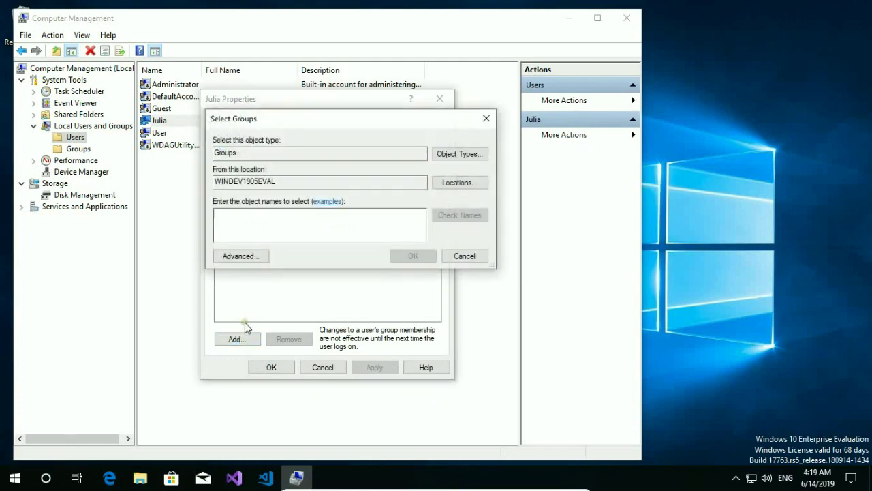
{"action": "type", "text": "Admin"}
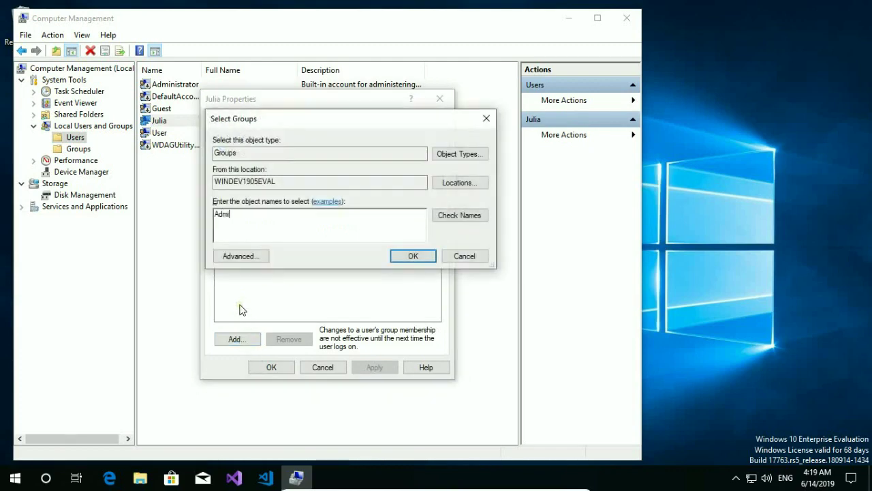
{"action": "type", "text": "istra"}
{"action": "type", "text": "tors"}
{"action": "left_click", "coordinate": [467, 219]}
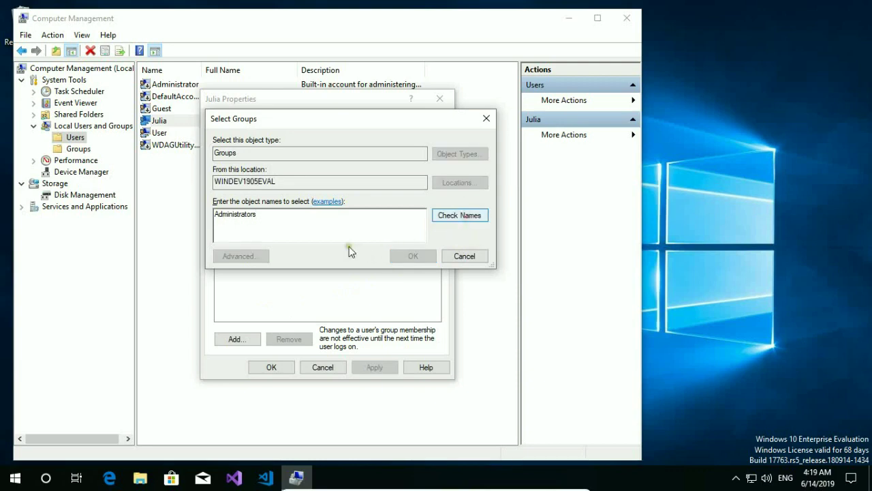
{"action": "left_click", "coordinate": [414, 258]}
{"action": "left_click", "coordinate": [373, 368]}
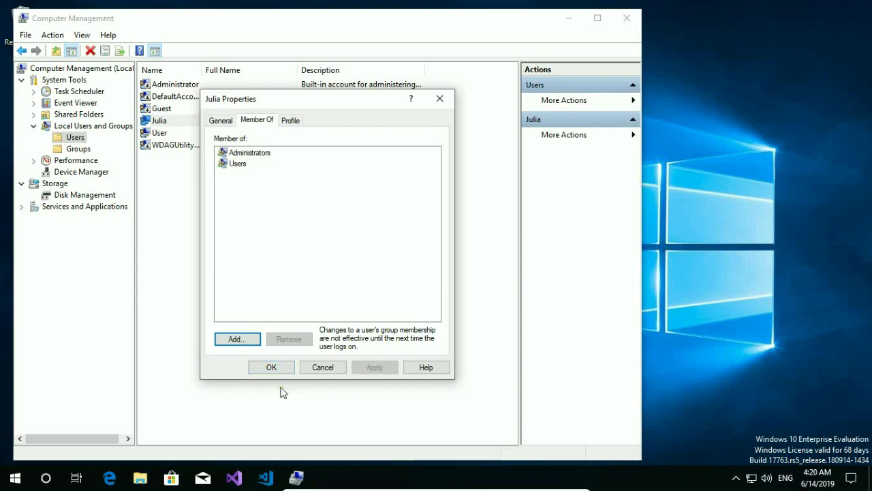
{"action": "left_click", "coordinate": [15, 480]}
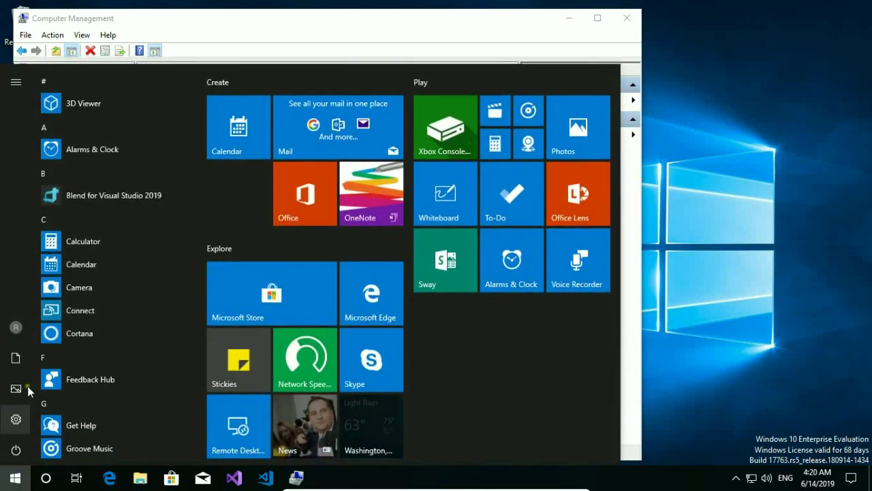
{"action": "left_click", "coordinate": [16, 338]}
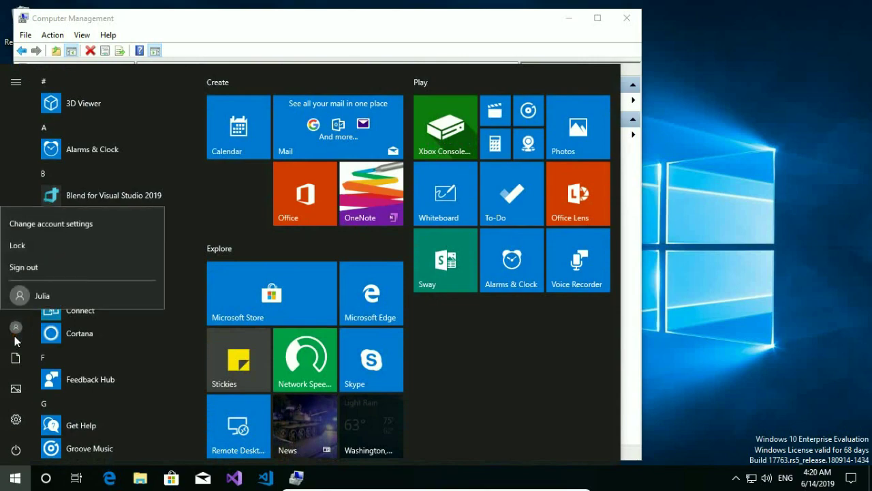
{"action": "left_click", "coordinate": [41, 293]}
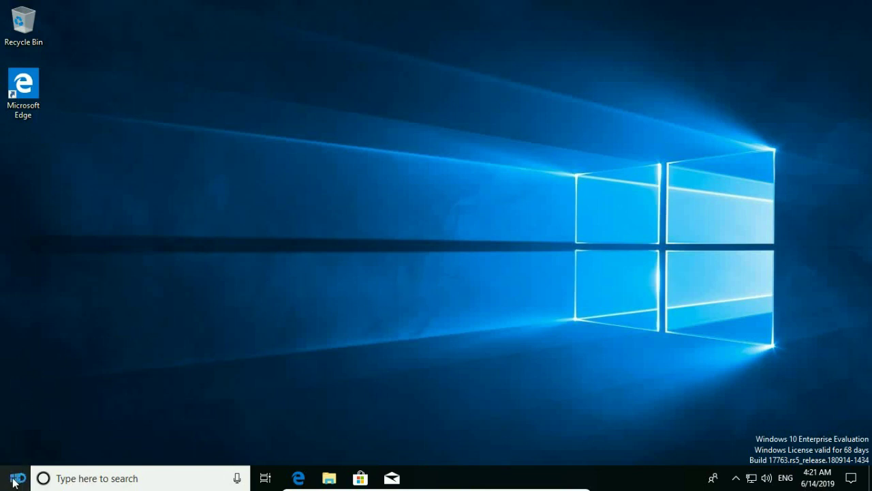
{"action": "right_click", "coordinate": [15, 481]}
Run gpedit.msc to open the Local Group Policy Editor and widen its tree pane
{"action": "left_click", "coordinate": [69, 416]}
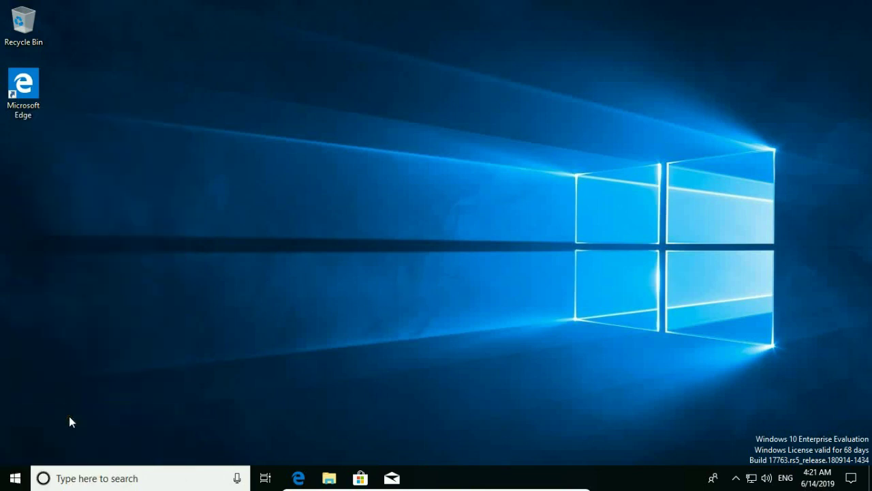
{"action": "left_click", "coordinate": [115, 401]}
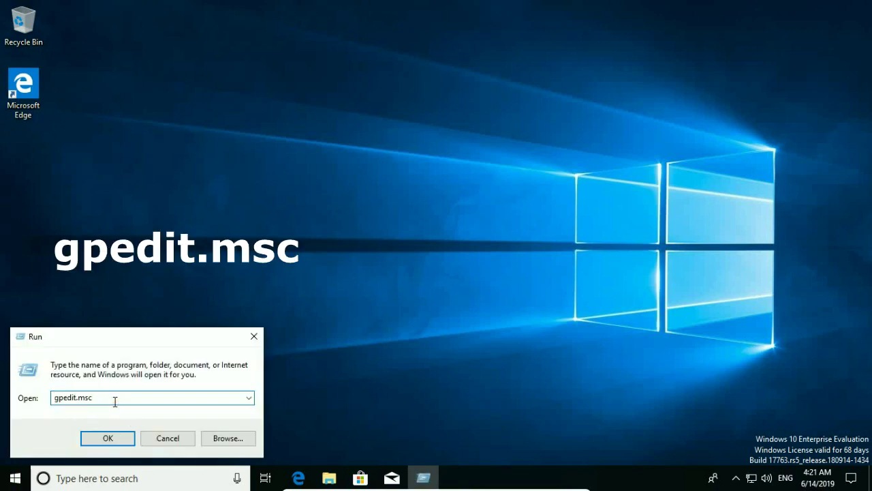
{"action": "left_click", "coordinate": [94, 442]}
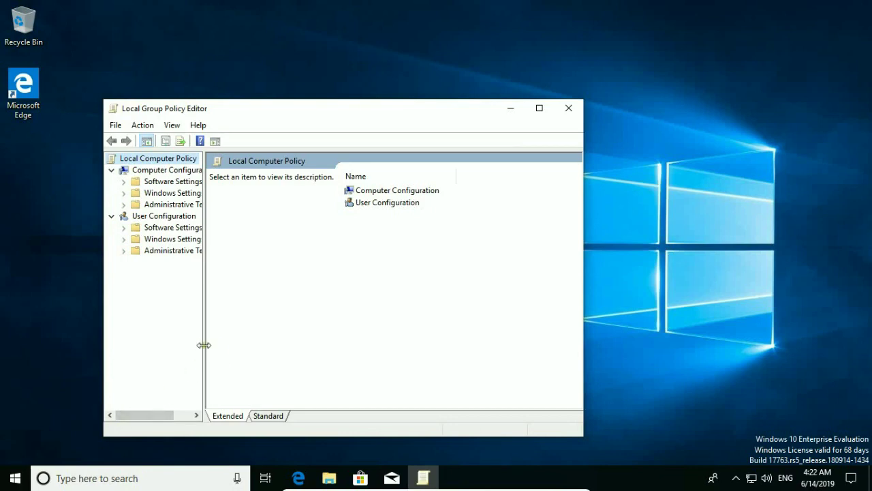
{"action": "left_click_drag", "start_coordinate": [204, 345], "coordinate": [266, 349]}
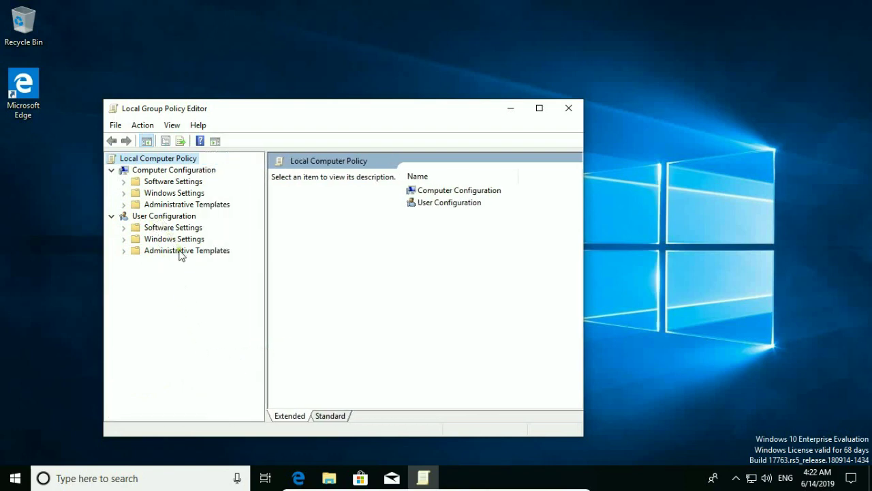
Open 'Prohibit access to Control Panel and PC settings' under User Configuration > Administrative Templates > Control Panel
{"action": "double_click", "coordinate": [164, 252]}
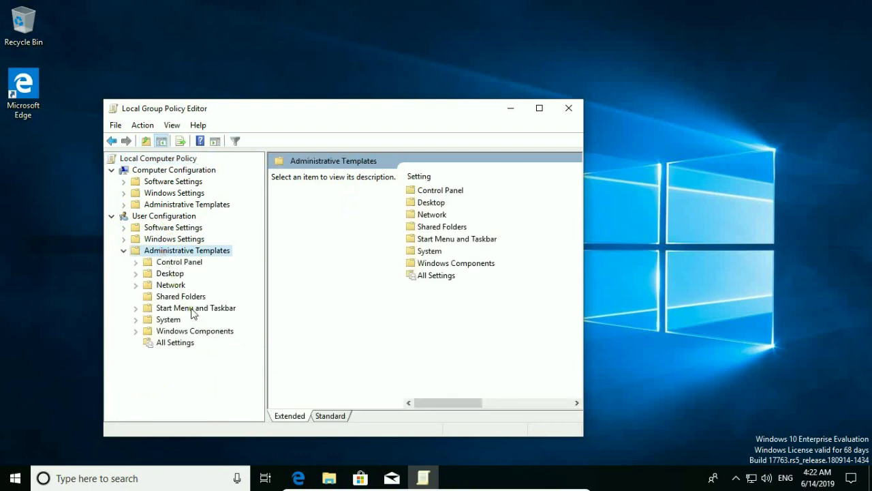
{"action": "double_click", "coordinate": [181, 263]}
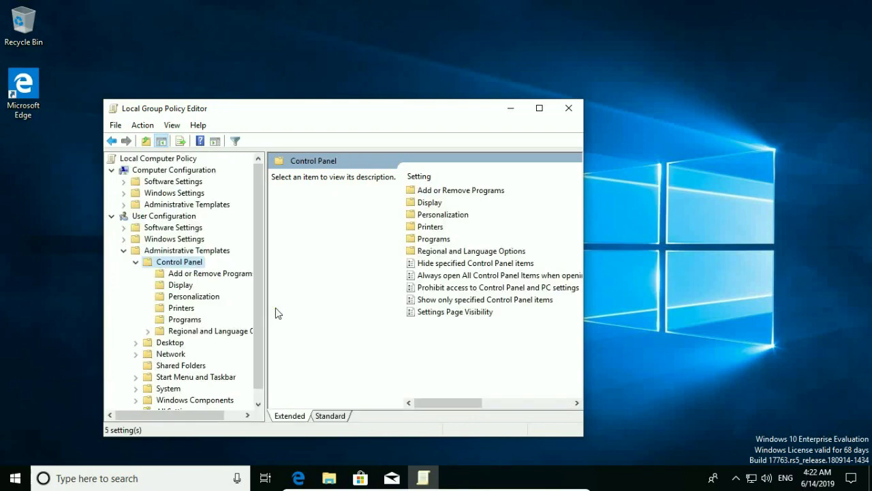
{"action": "left_click_drag", "start_coordinate": [583, 310], "coordinate": [646, 321]}
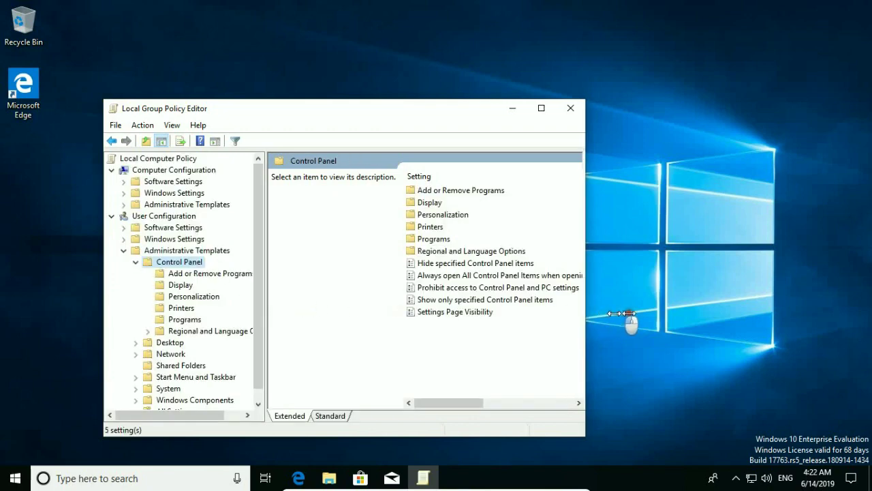
{"action": "left_click", "coordinate": [495, 290]}
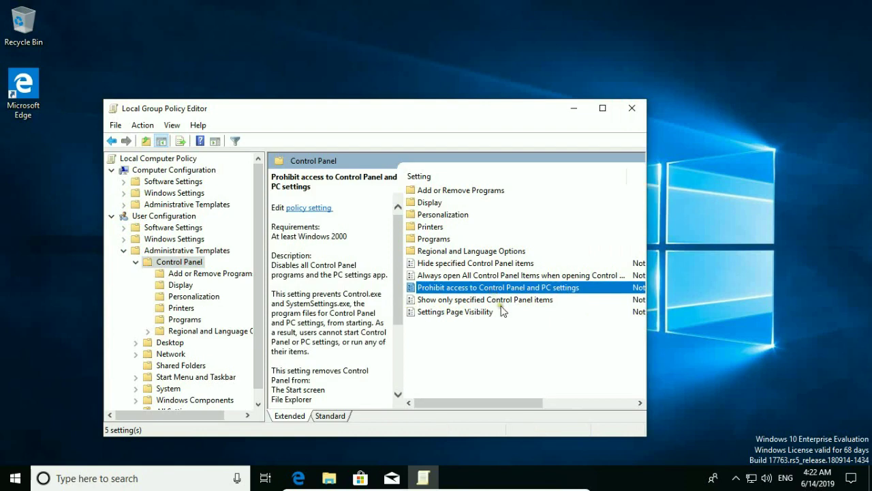
{"action": "key", "text": "Return"}
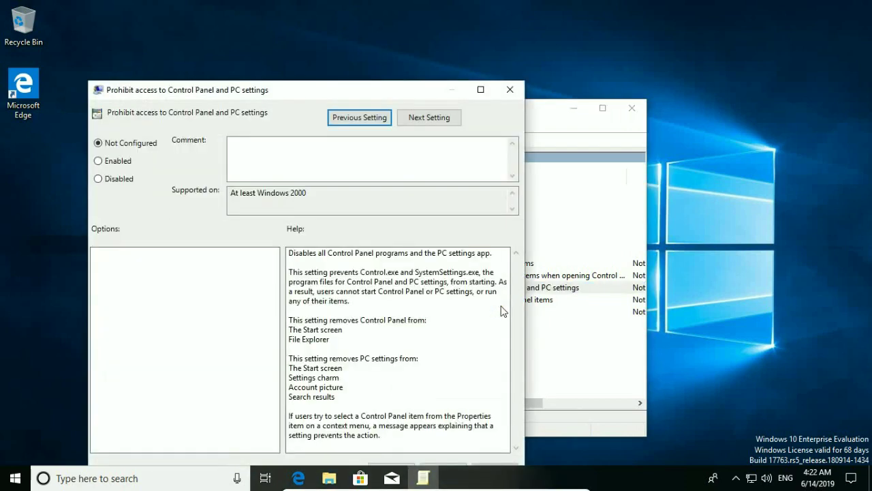
Set the Prohibit access to Control Panel policy to Enabled and apply it
{"action": "left_click", "coordinate": [99, 162]}
{"action": "left_click_drag", "start_coordinate": [304, 90], "coordinate": [324, 47]}
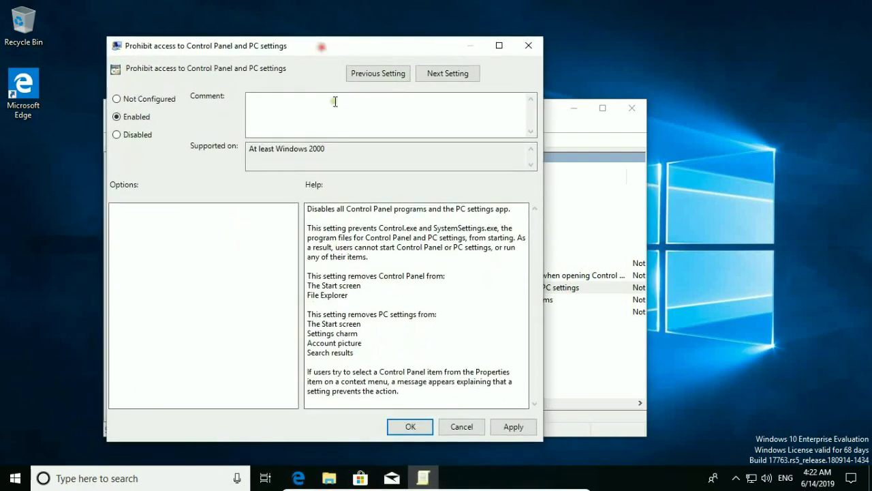
{"action": "left_click", "coordinate": [505, 429]}
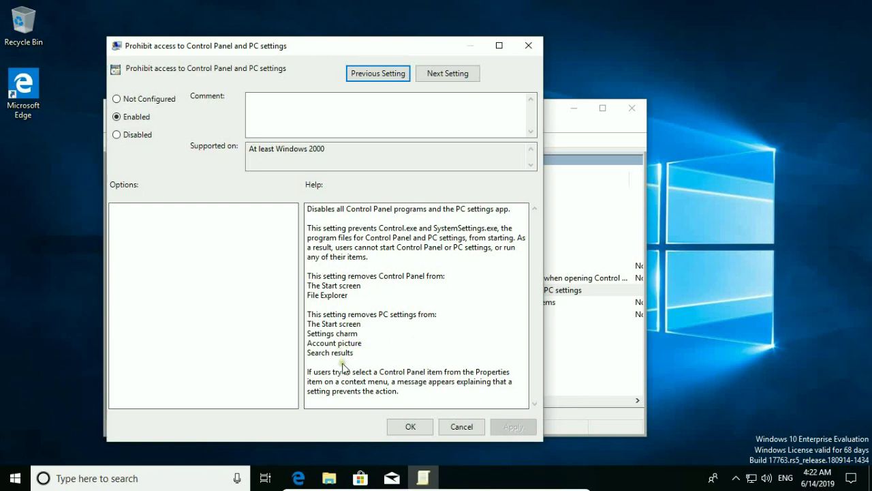
Confirm the policy with OK and test the block by trying to open Settings
{"action": "left_click", "coordinate": [411, 427]}
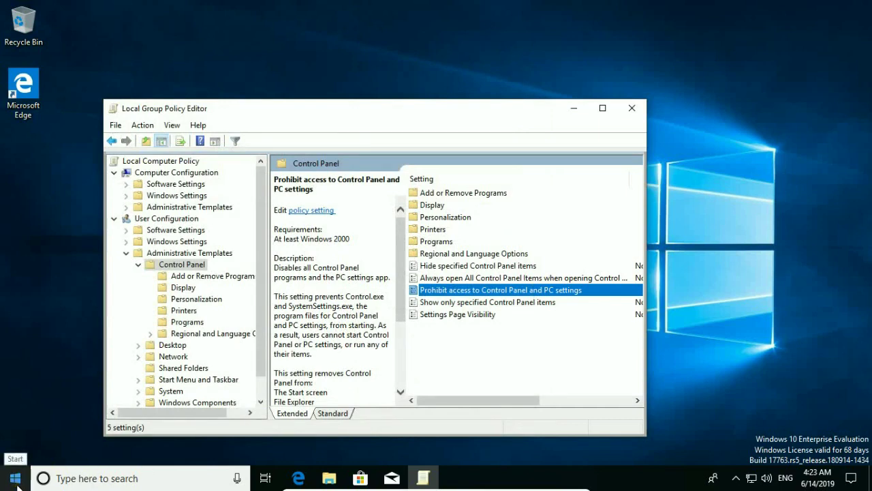
{"action": "left_click", "coordinate": [17, 485]}
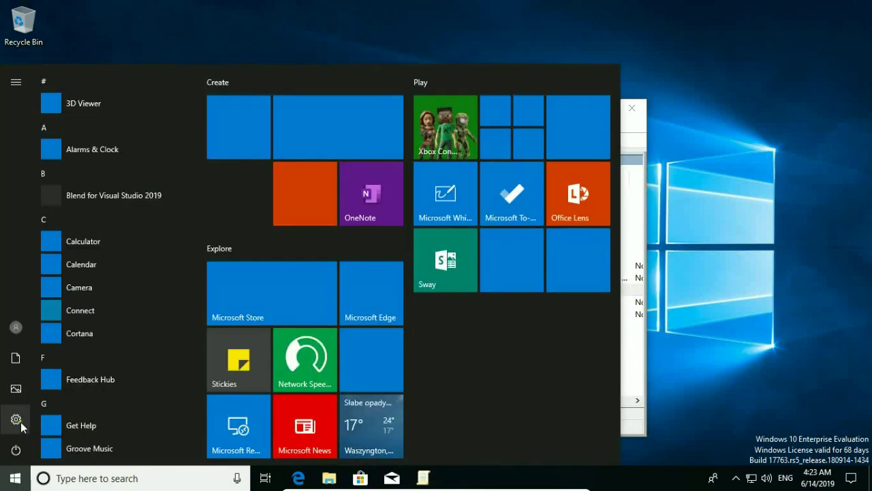
{"action": "left_click", "coordinate": [21, 426]}
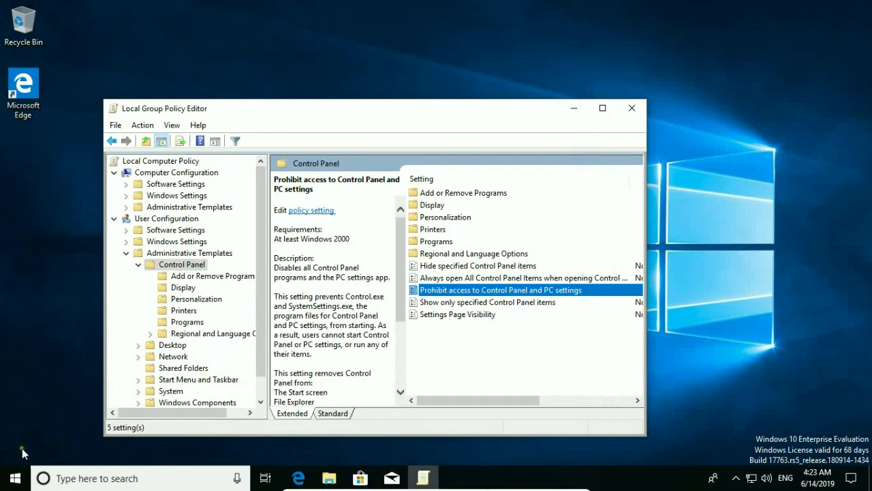
Search 'control' from the taskbar and try launching Control Panel from the results
{"action": "left_click", "coordinate": [71, 479]}
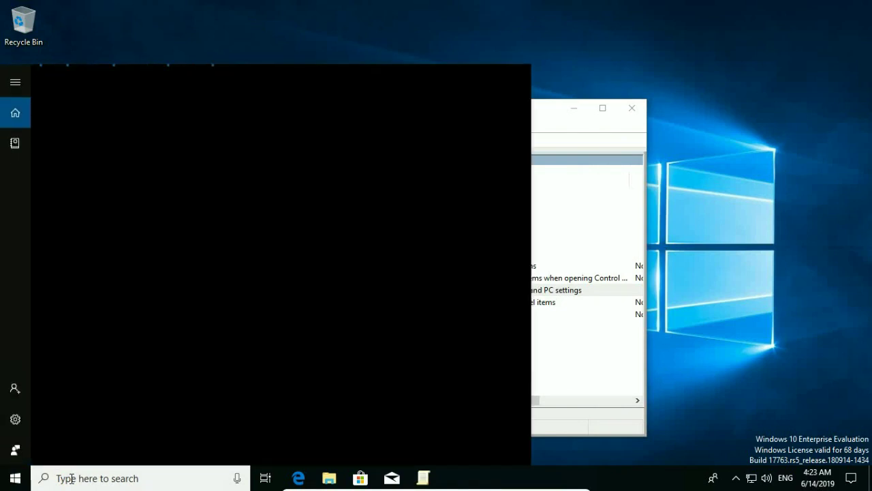
{"action": "type", "text": "contro"}
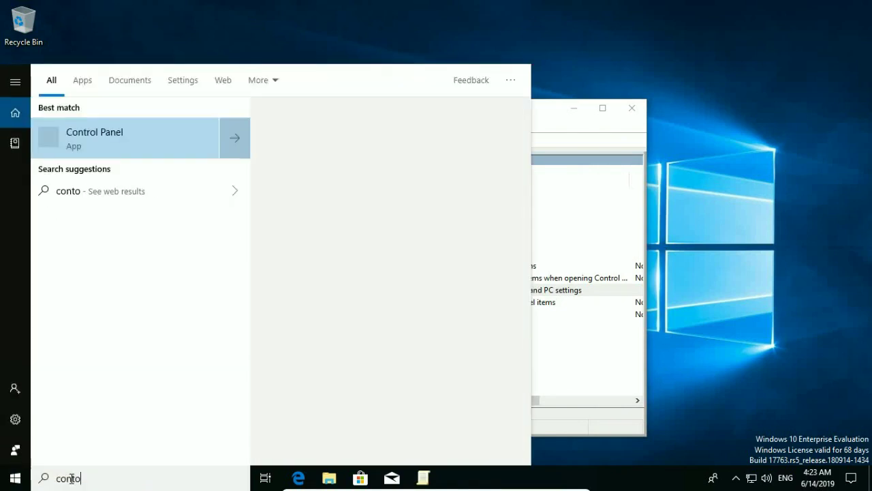
{"action": "key", "text": "BackSpace"}
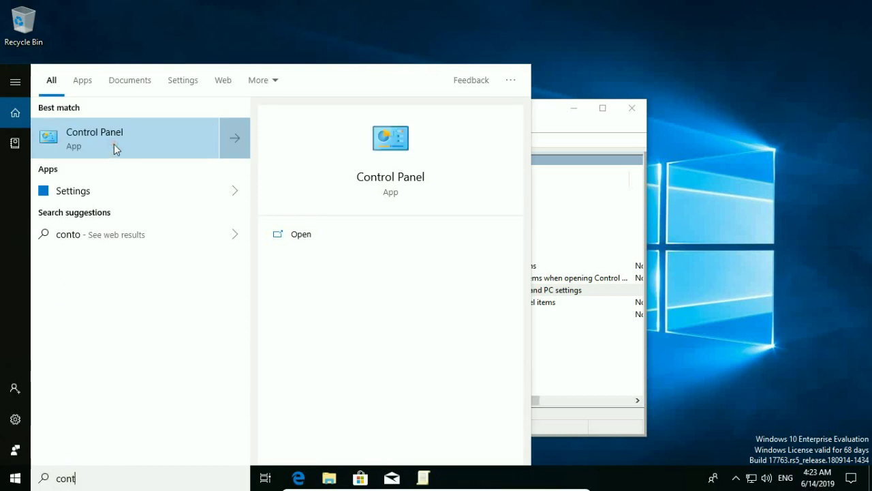
{"action": "left_click", "coordinate": [114, 144]}
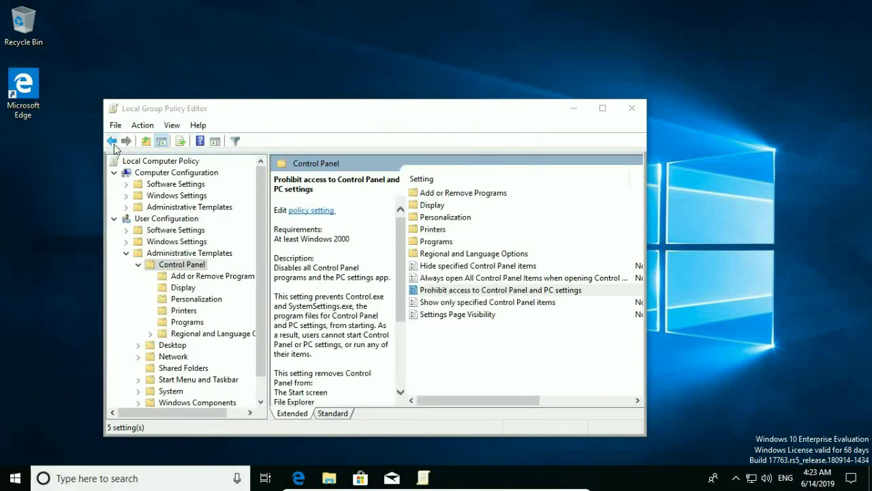